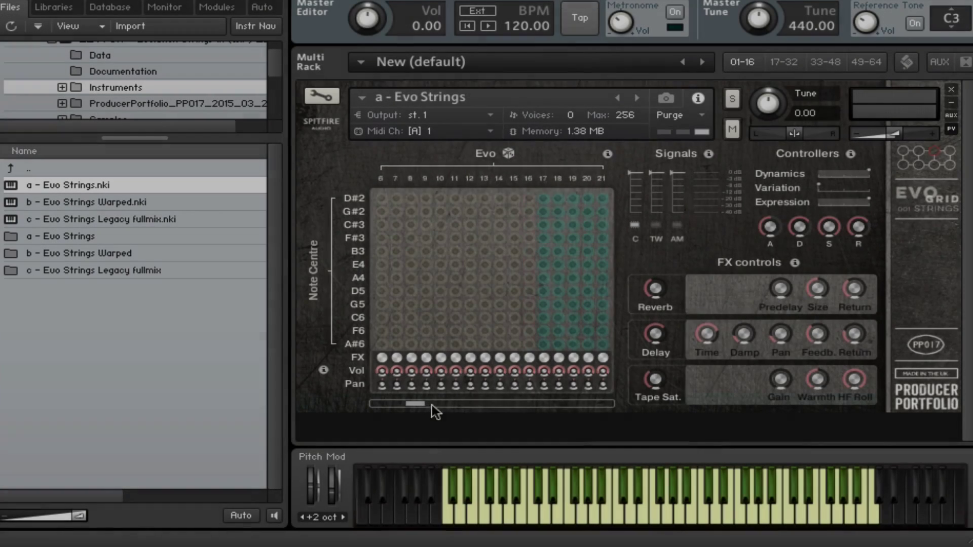
# Step: Look through the Evo grid from column 1 to column 48 and review its randomise options
pyautogui.moveTo(431, 405); pyautogui.dragTo(381, 412)
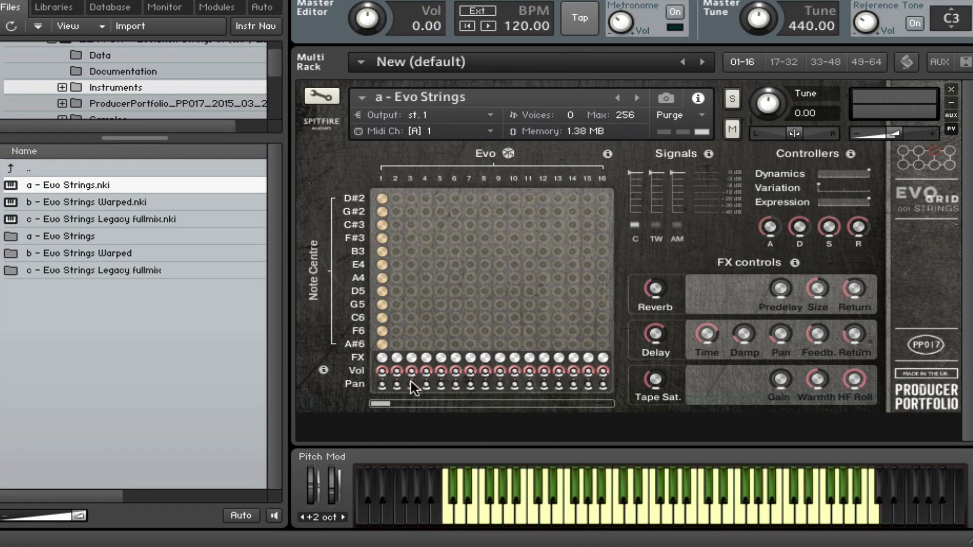
pyautogui.click(508, 153)
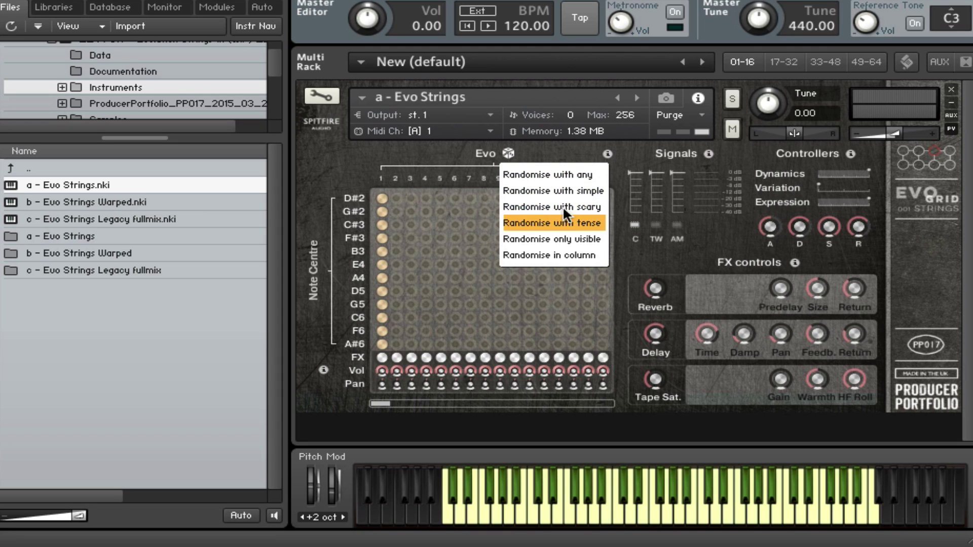
pyautogui.click(638, 148)
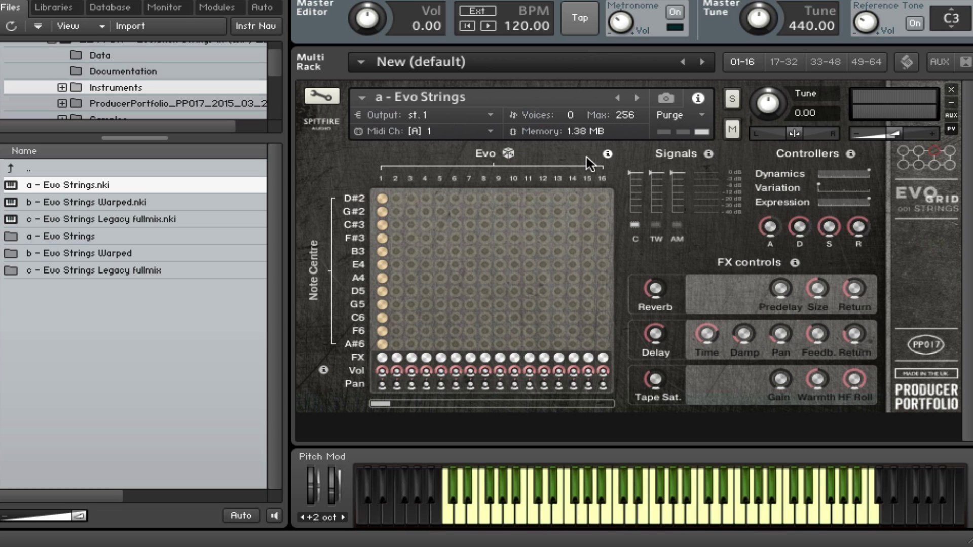
pyautogui.moveTo(381, 404); pyautogui.dragTo(625, 413)
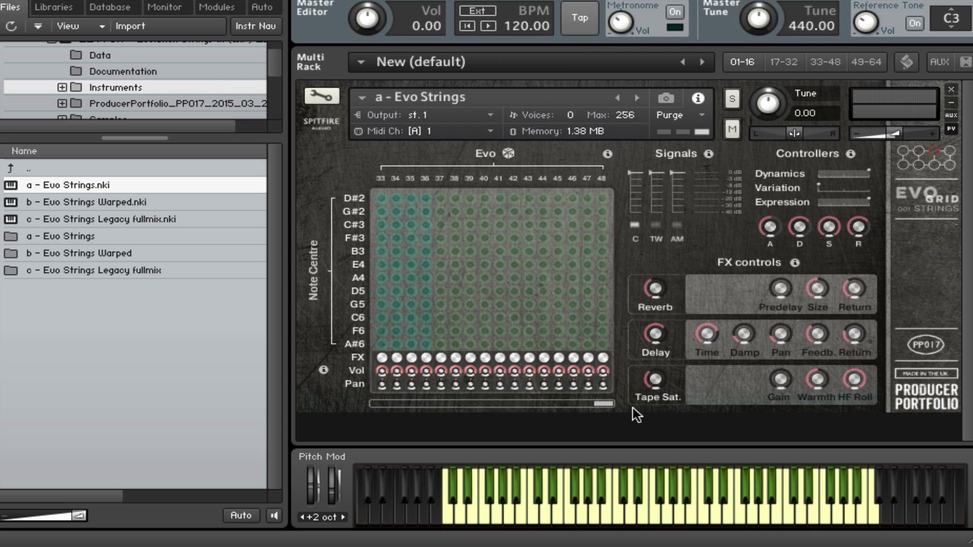
pyautogui.click(510, 154)
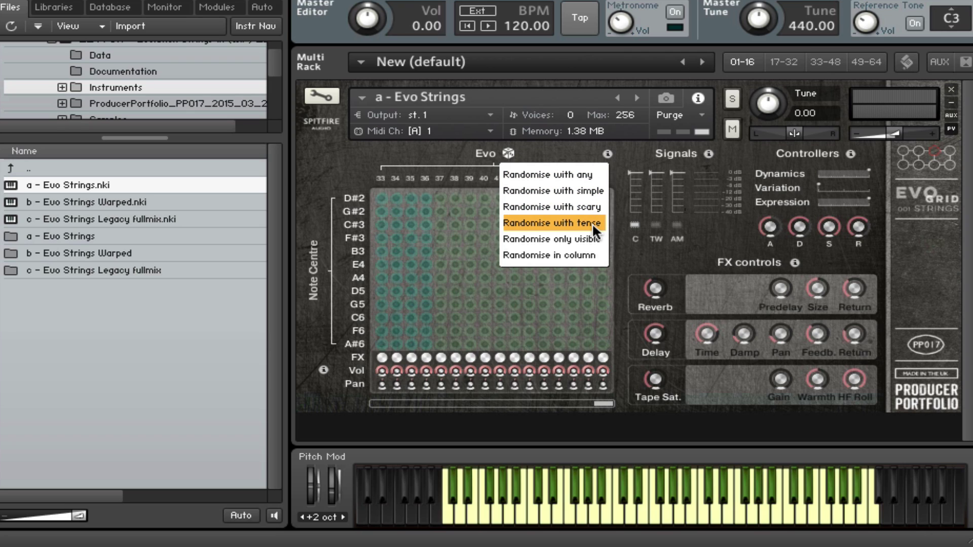
pyautogui.click(605, 407)
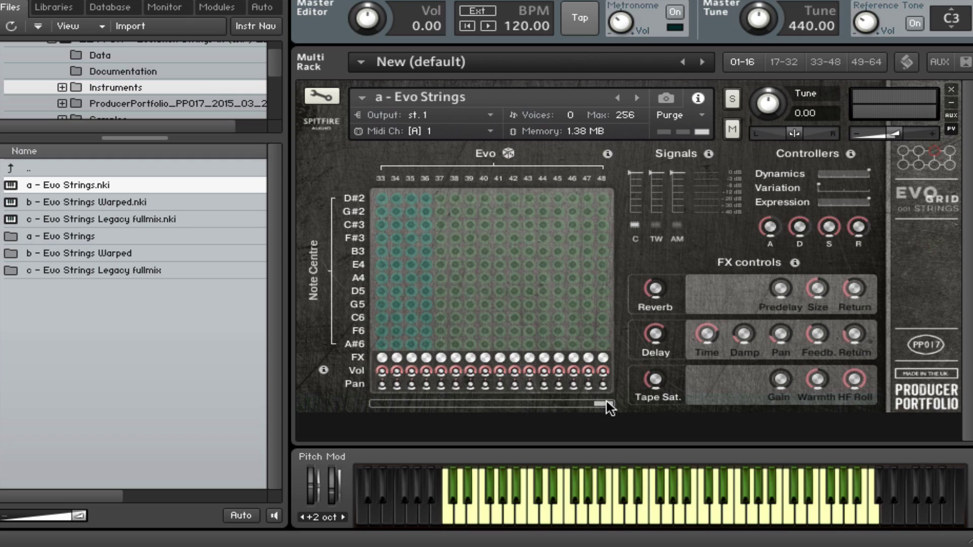
pyautogui.moveTo(604, 403); pyautogui.dragTo(335, 402)
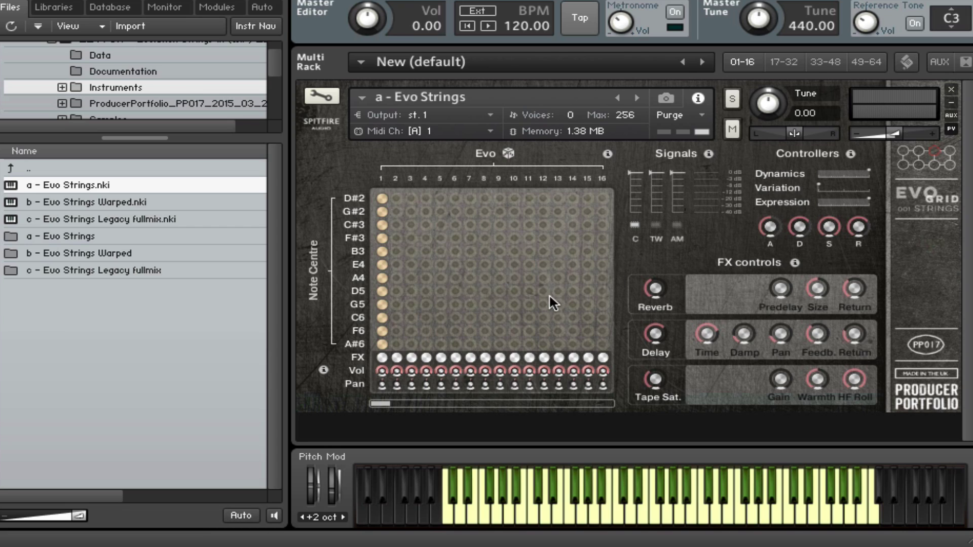
# Step: Switch off the FX row and assign all note rows to columns 5, 8, 10, 5 and 4 in turn, ending on column 1
pyautogui.click(441, 356)
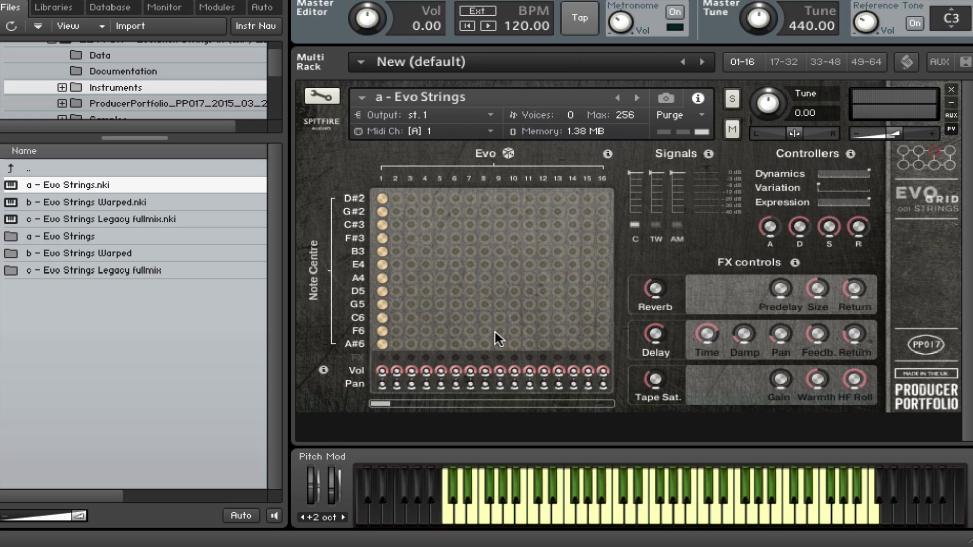
pyautogui.click(441, 346)
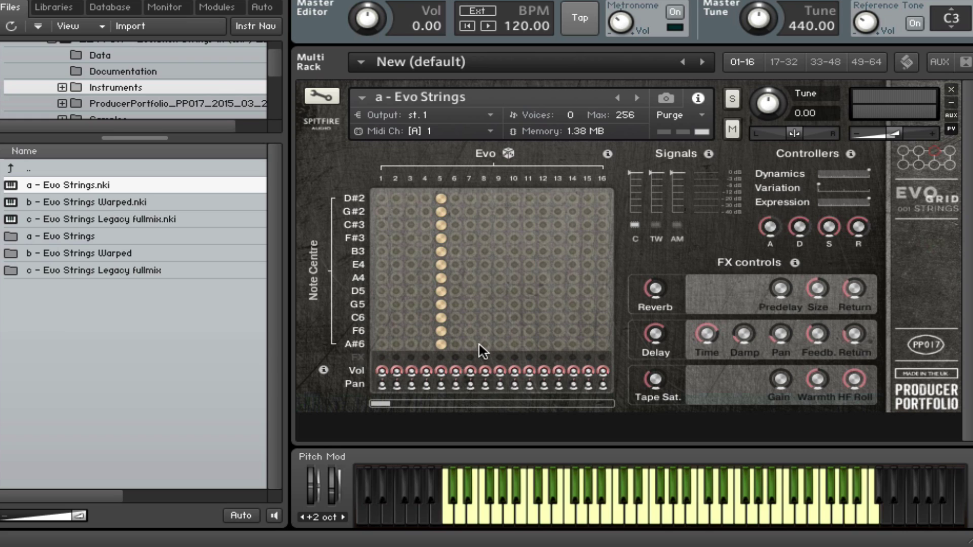
pyautogui.click(483, 346)
pyautogui.click(513, 345)
pyautogui.click(441, 345)
pyautogui.click(425, 345)
pyautogui.click(384, 345)
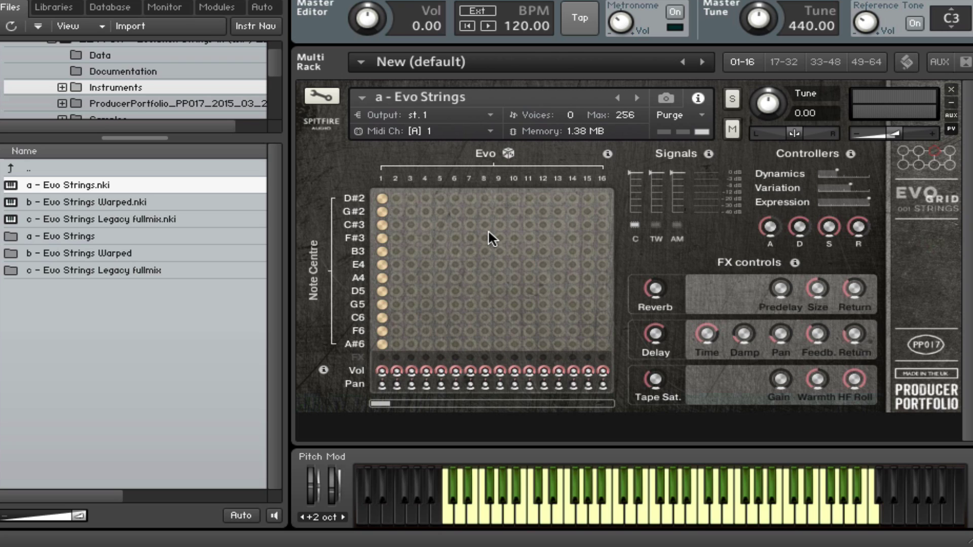
# Step: Check the MIDI CC automation options of the controller sliders
pyautogui.rightClick(855, 189)
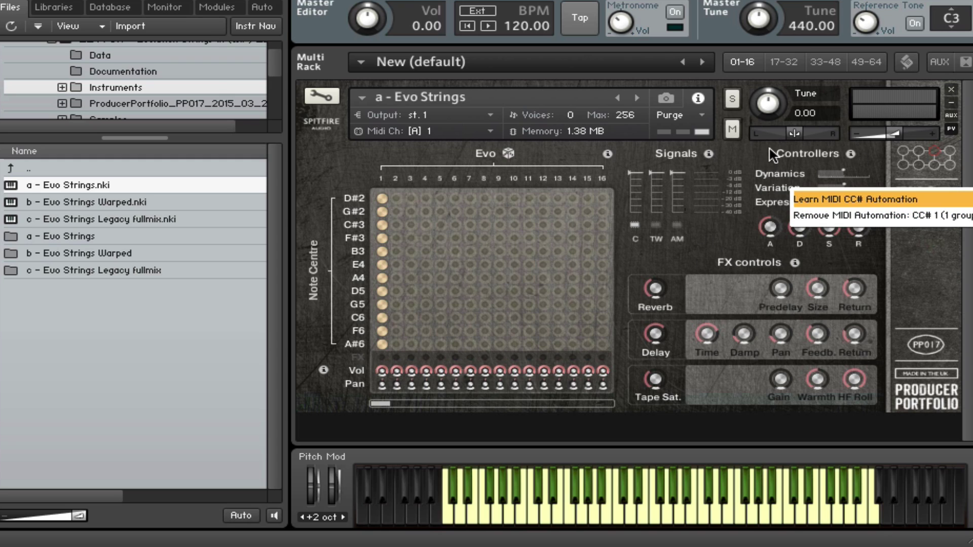
pyautogui.click(746, 157)
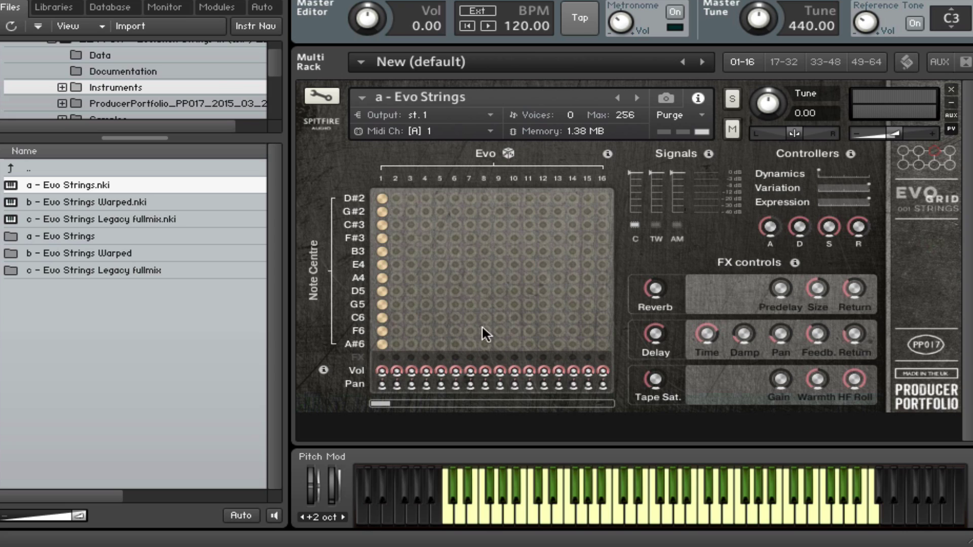
# Step: Assign all note rows to column 7 of the Evo grid, followed by column 10
pyautogui.click(469, 345)
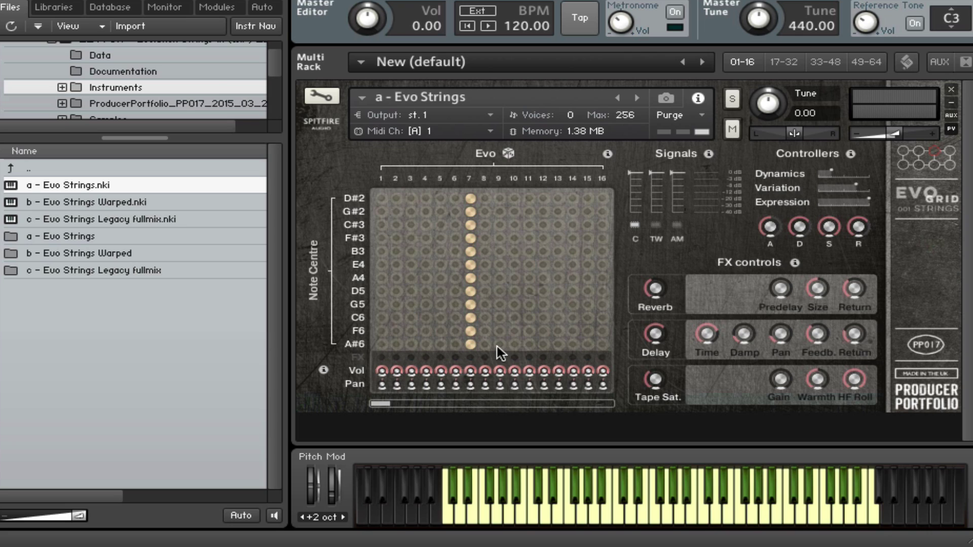
pyautogui.click(513, 345)
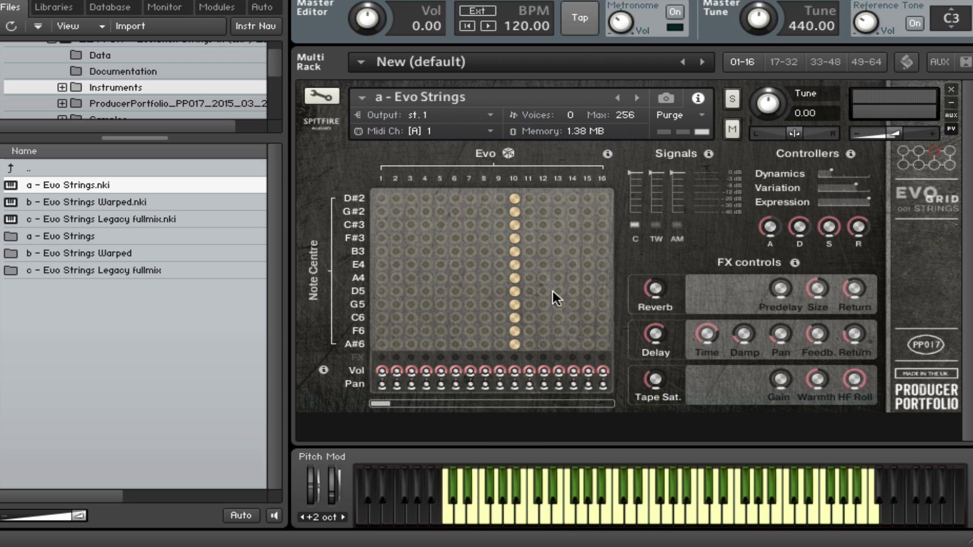
# Step: Randomise the Evo grid with simple evolutions three times
pyautogui.click(509, 154)
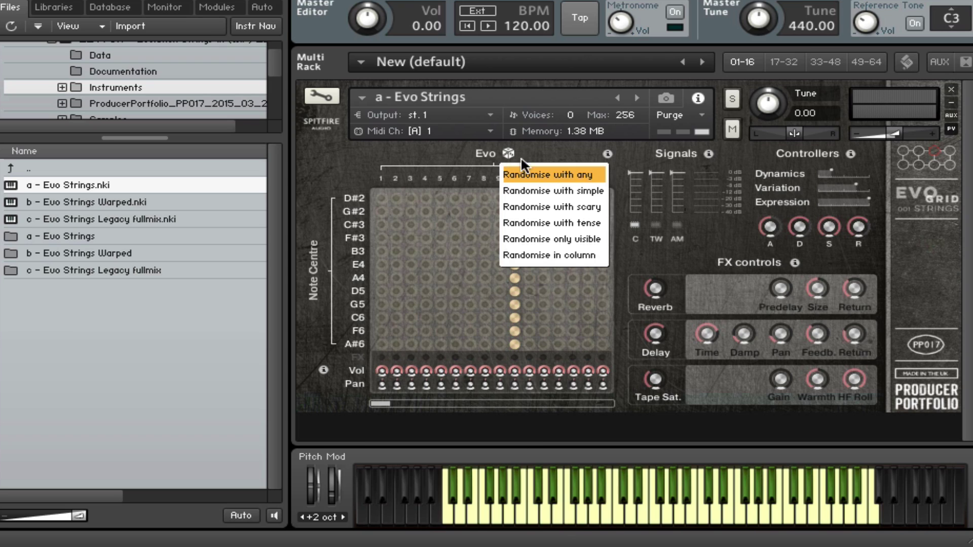
pyautogui.click(547, 191)
pyautogui.moveTo(386, 405)
pyautogui.mouseDown()
pyautogui.moveTo(415, 405)
pyautogui.moveTo(382, 403)
pyautogui.mouseUp()
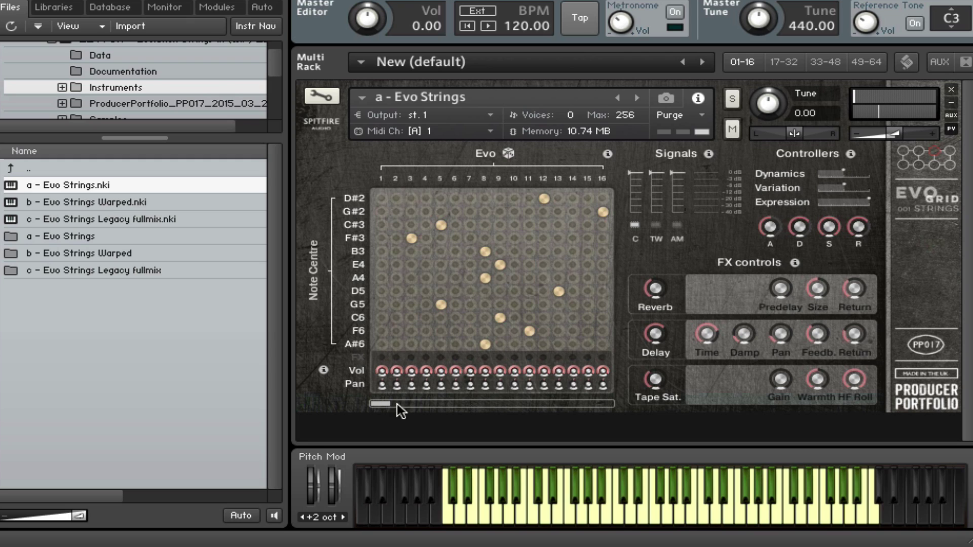
pyautogui.click(508, 154)
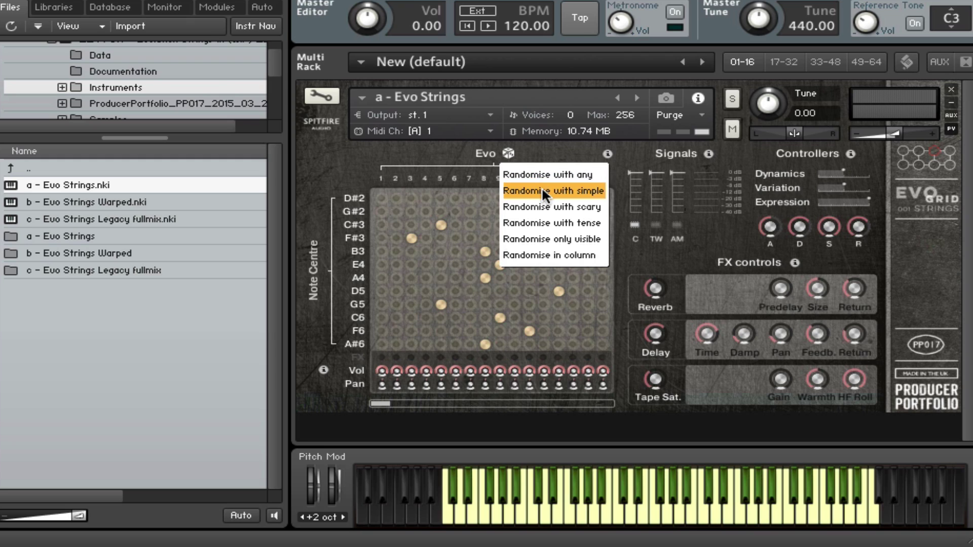
pyautogui.click(541, 191)
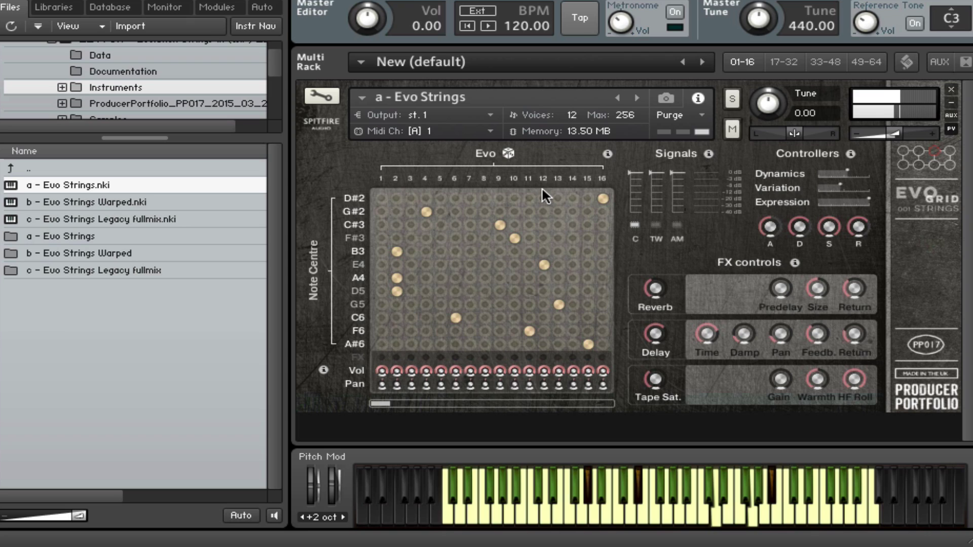
pyautogui.click(508, 153)
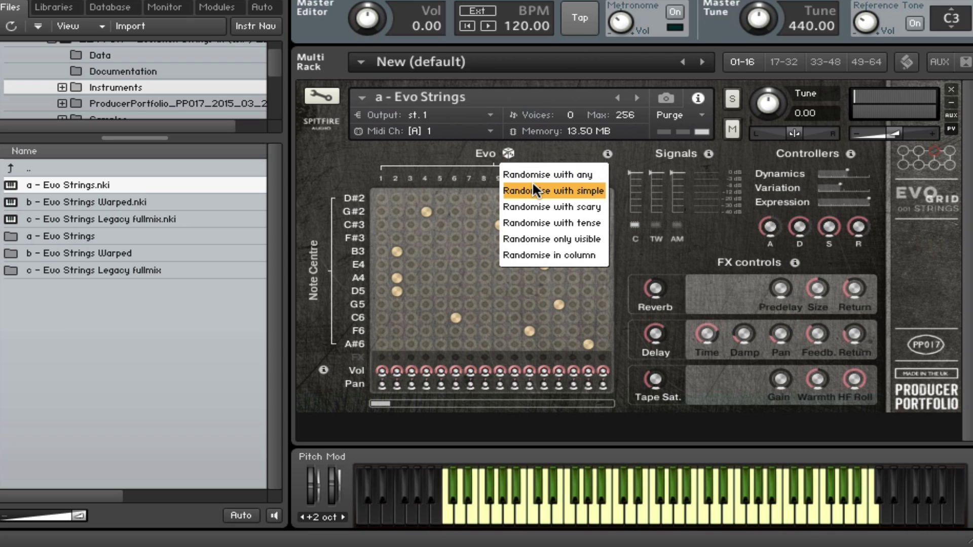
pyautogui.click(537, 191)
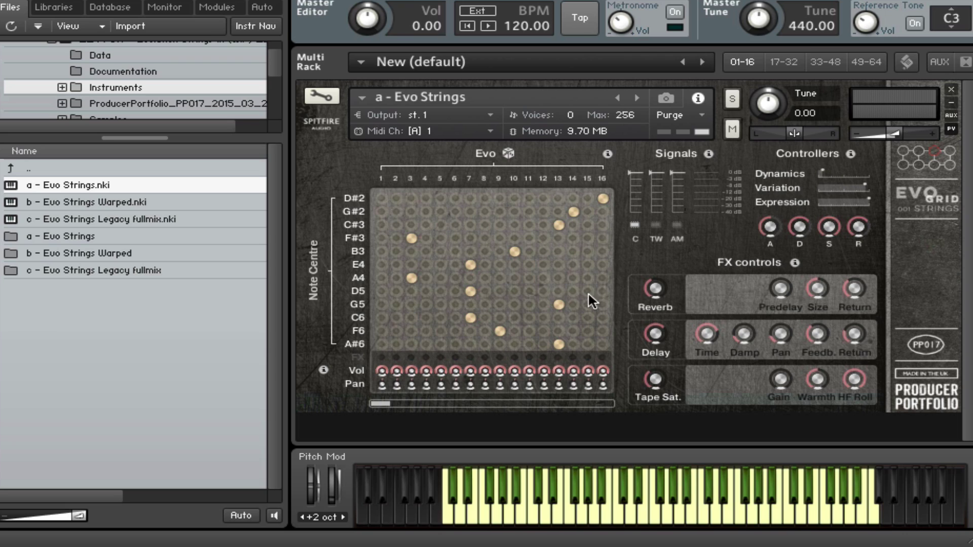
# Step: Show columns 4 to 19 of the Evo grid and randomise only the visible columns three times
pyautogui.moveTo(388, 409); pyautogui.dragTo(413, 409)
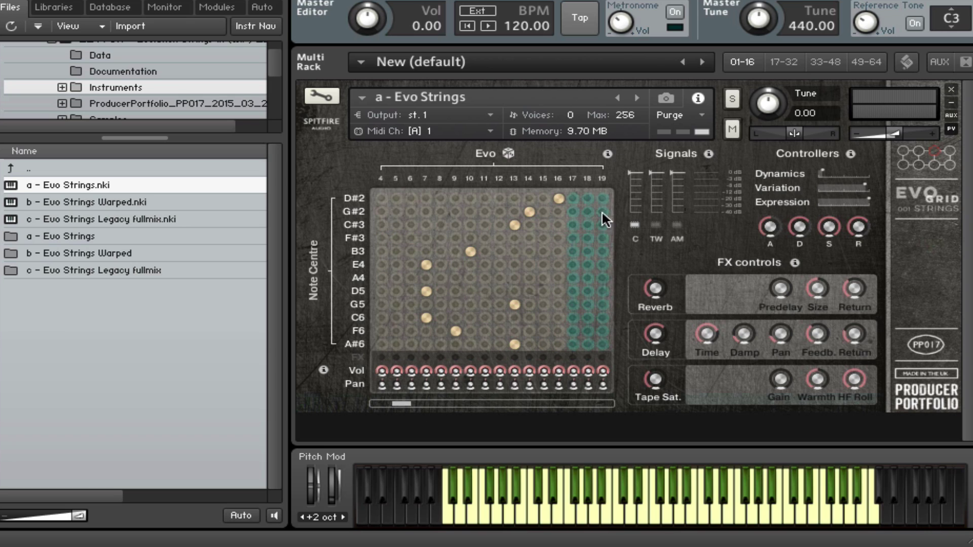
pyautogui.click(507, 153)
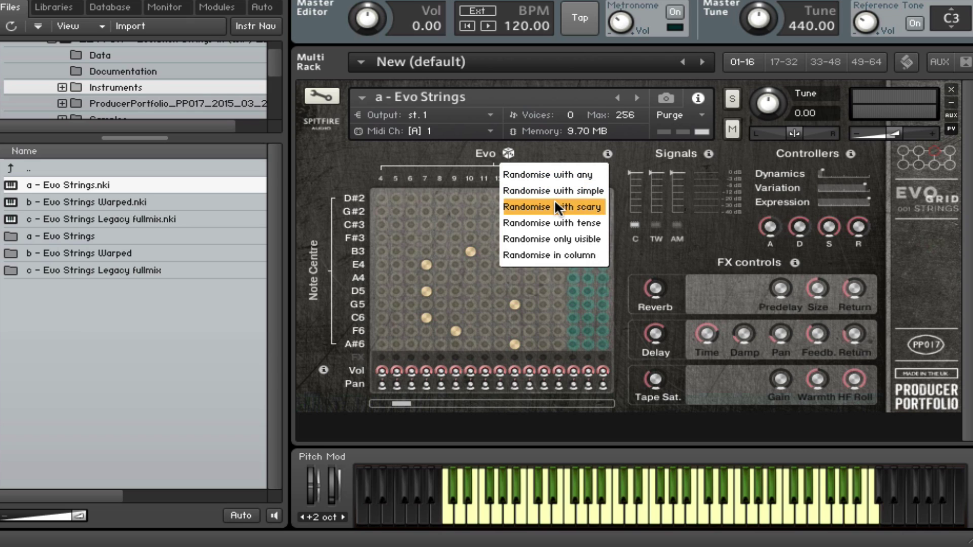
pyautogui.click(557, 238)
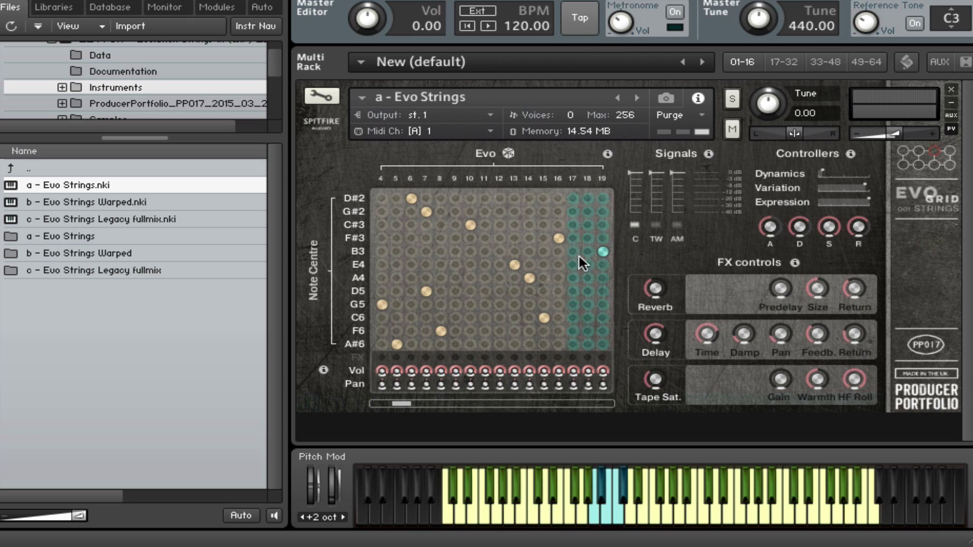
pyautogui.click(507, 153)
pyautogui.click(548, 222)
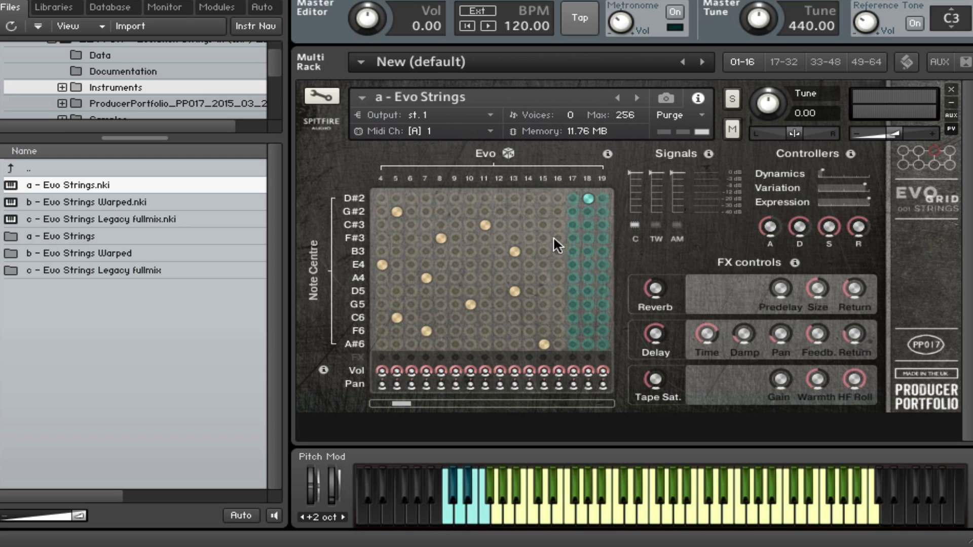
pyautogui.click(508, 153)
pyautogui.click(564, 223)
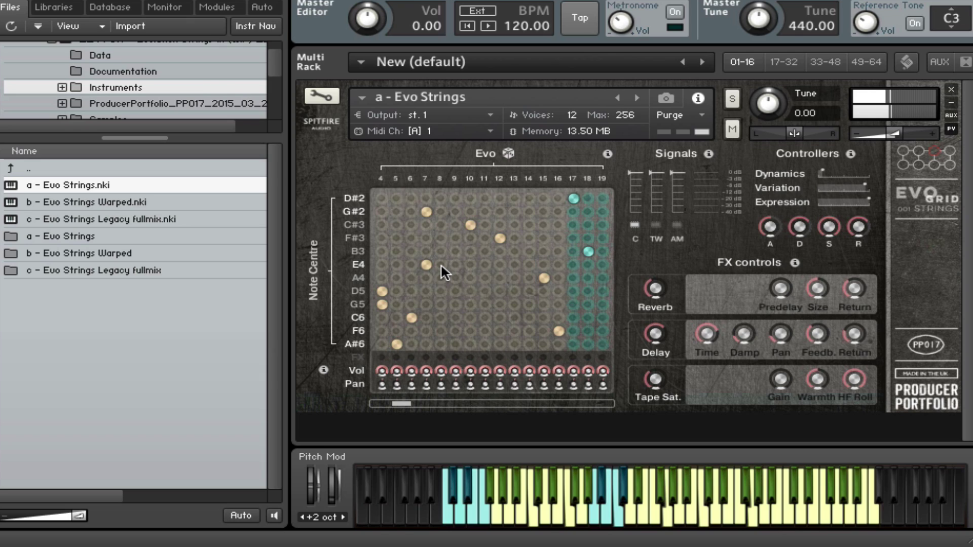
# Step: Show columns 11 to 26 of the Evo grid and randomise only those visible columns
pyautogui.moveTo(408, 410); pyautogui.dragTo(457, 410)
pyautogui.click(508, 153)
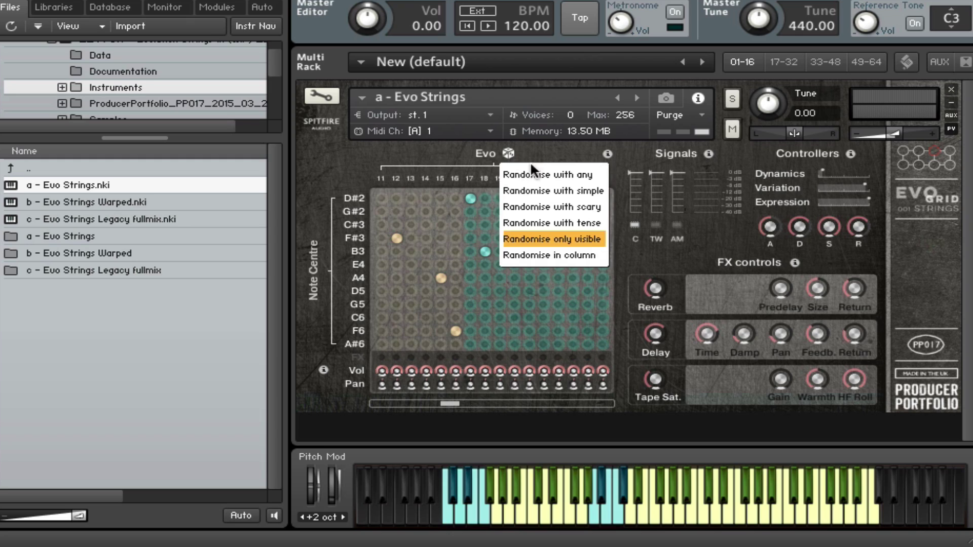
pyautogui.click(592, 237)
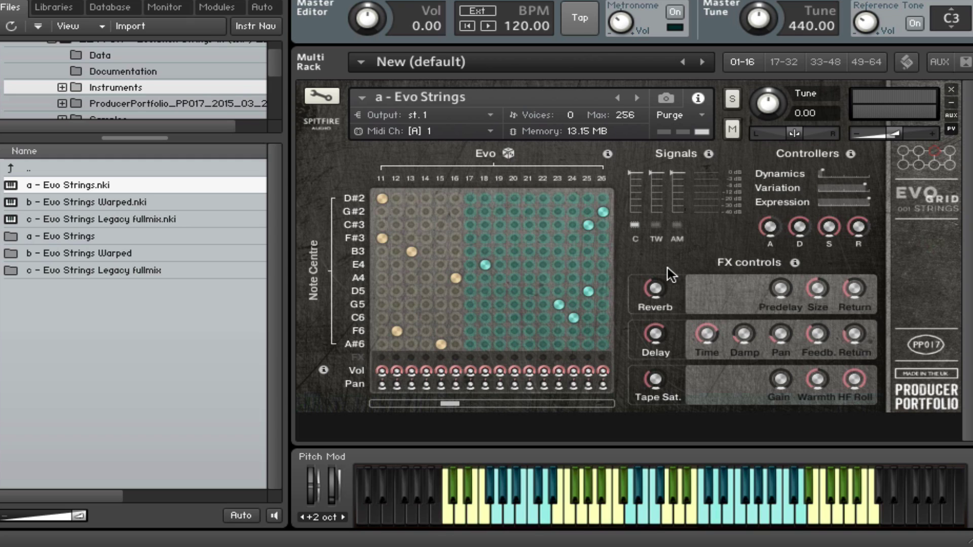
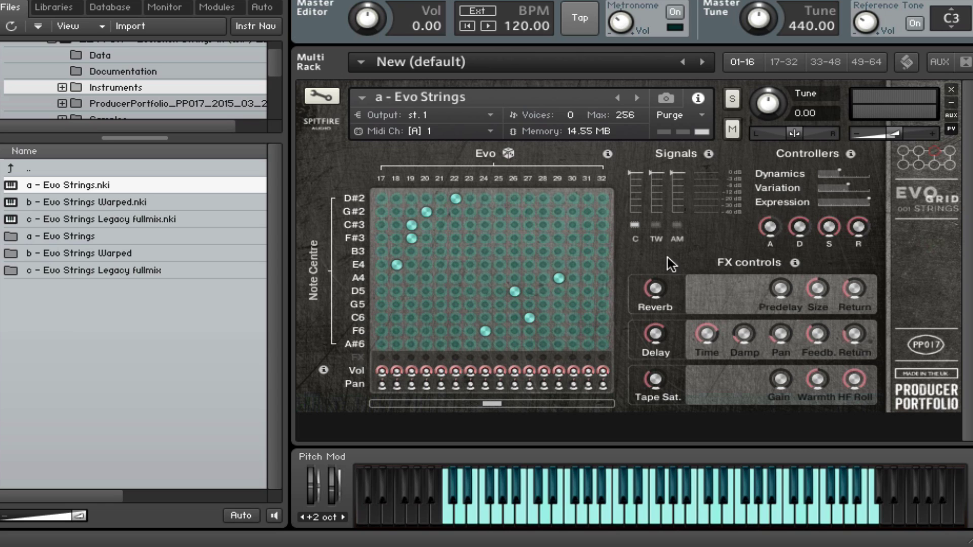
# Step: Switch the microphone signal from C to TW and back to C
pyautogui.click(656, 224)
pyautogui.click(638, 225)
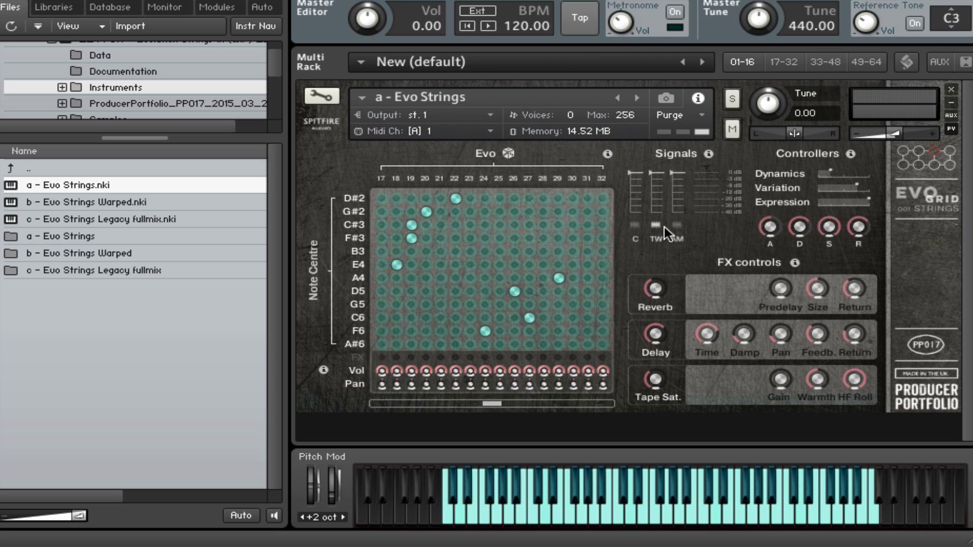
pyautogui.click(637, 225)
pyautogui.click(654, 225)
# Step: Assign all note rows to column 43 of the Evo grid, followed by column 47
pyautogui.moveTo(500, 406); pyautogui.dragTo(616, 406)
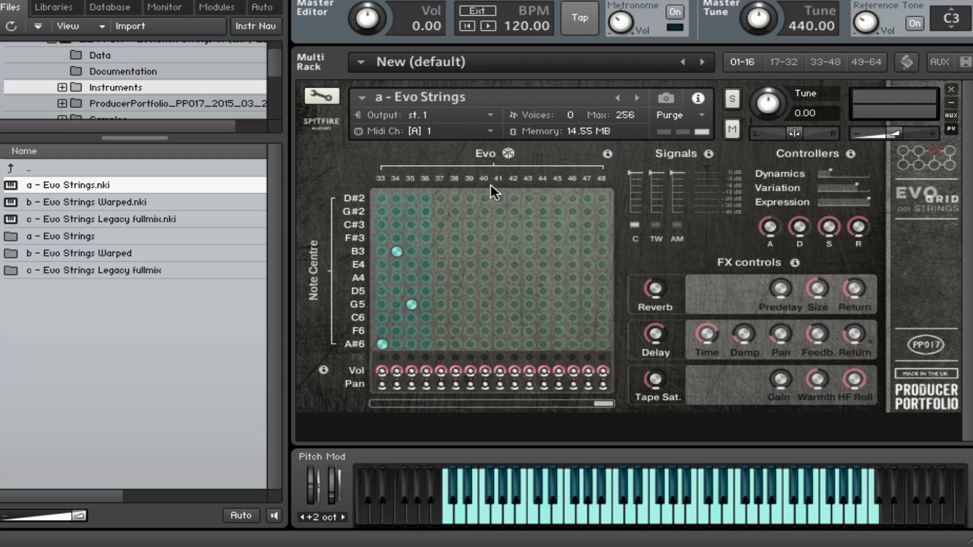
pyautogui.click(529, 357)
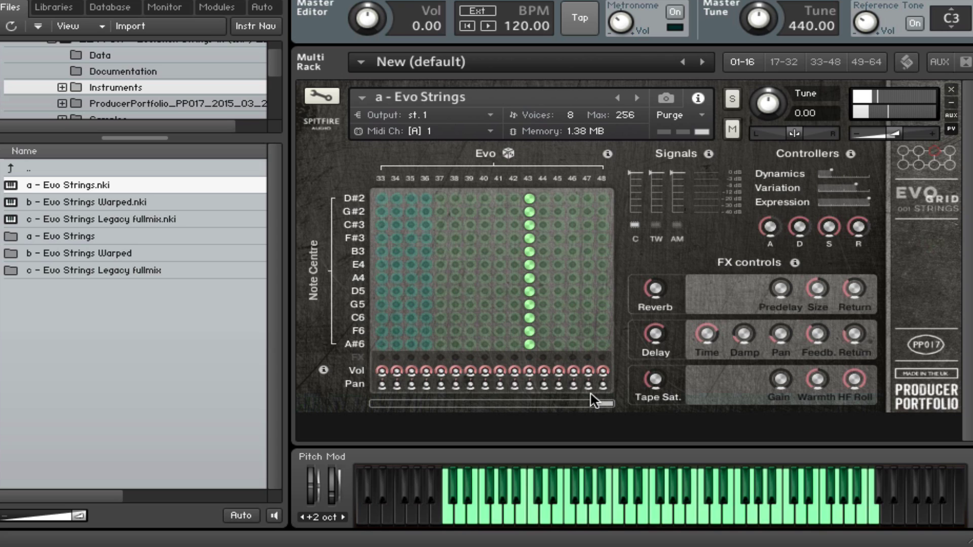
pyautogui.click(589, 345)
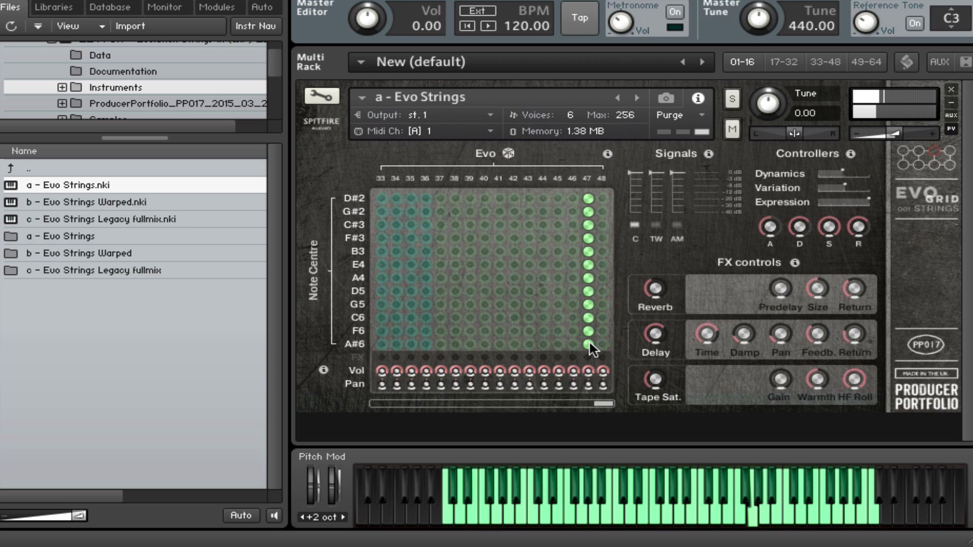
# Step: Randomise the Evo grid with tense evolutions and return the grid view to columns 1 to 16
pyautogui.click(509, 153)
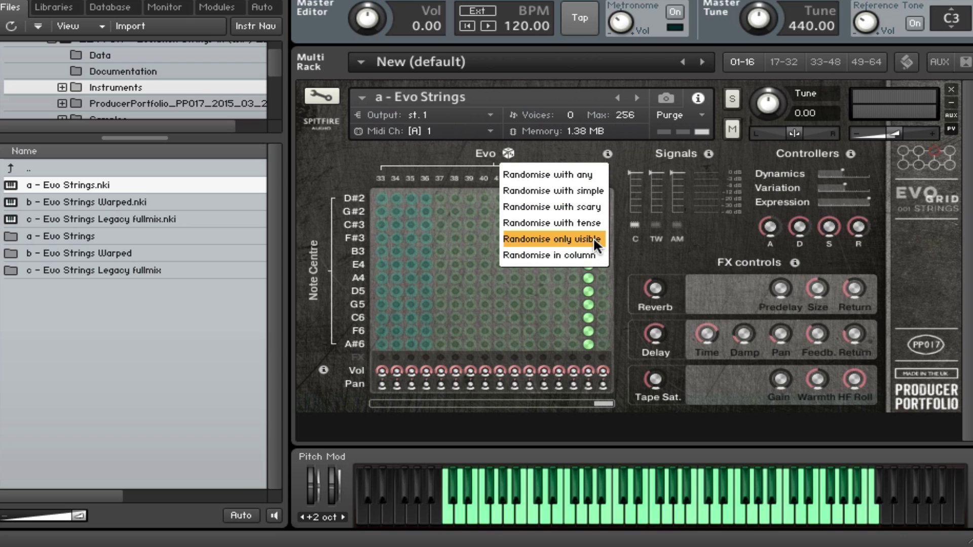
pyautogui.click(590, 223)
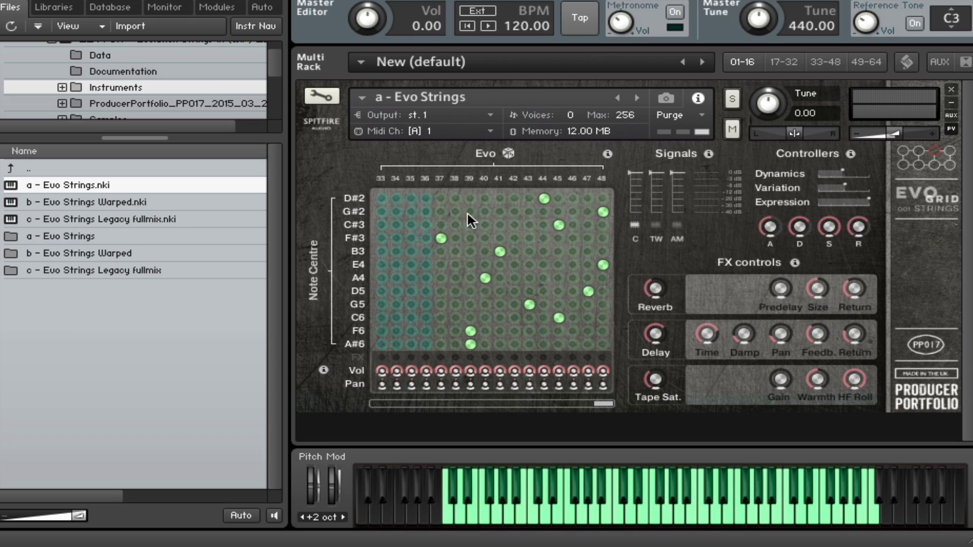
pyautogui.moveTo(554, 402); pyautogui.dragTo(299, 373)
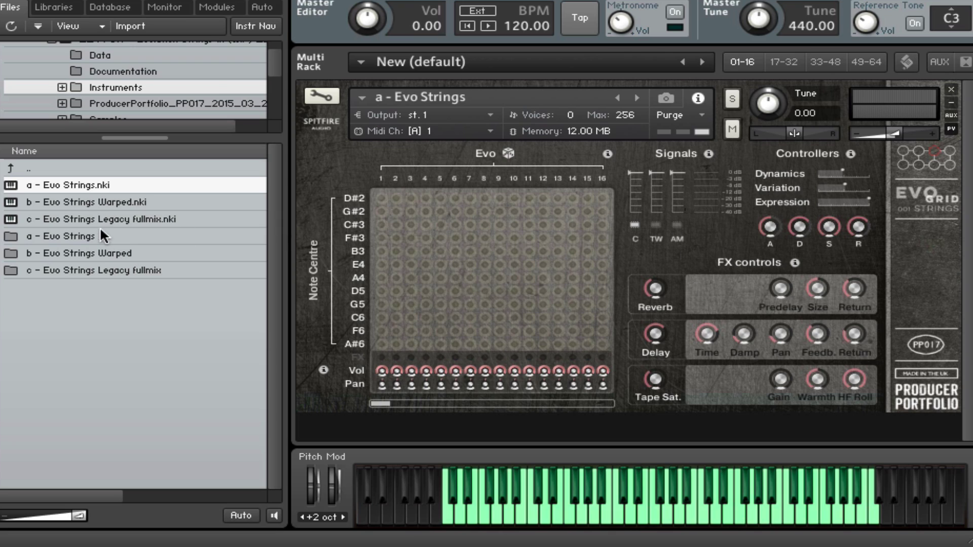
# Step: Open the curated presets of a - Evo Strings and replace the loaded instrument with Bent Unease
pyautogui.doubleClick(78, 235)
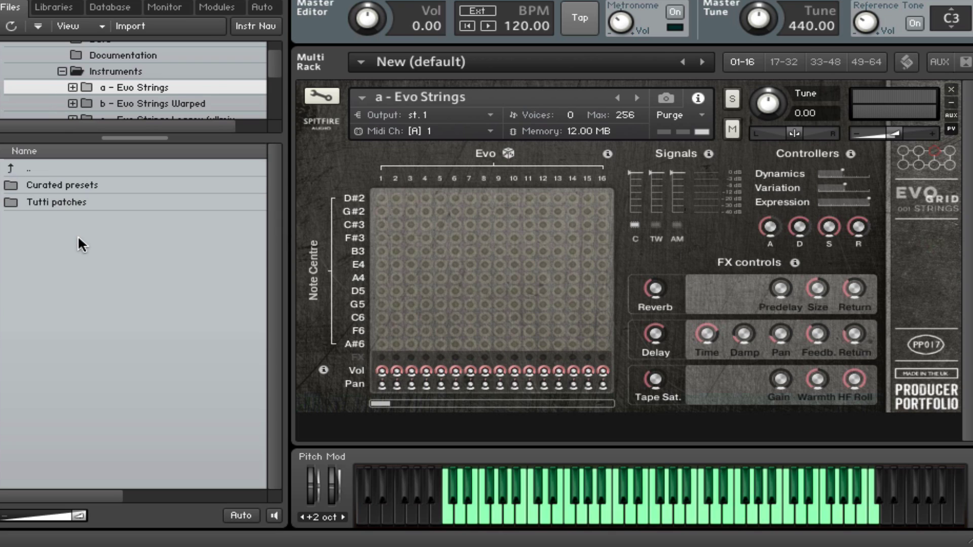
pyautogui.doubleClick(74, 185)
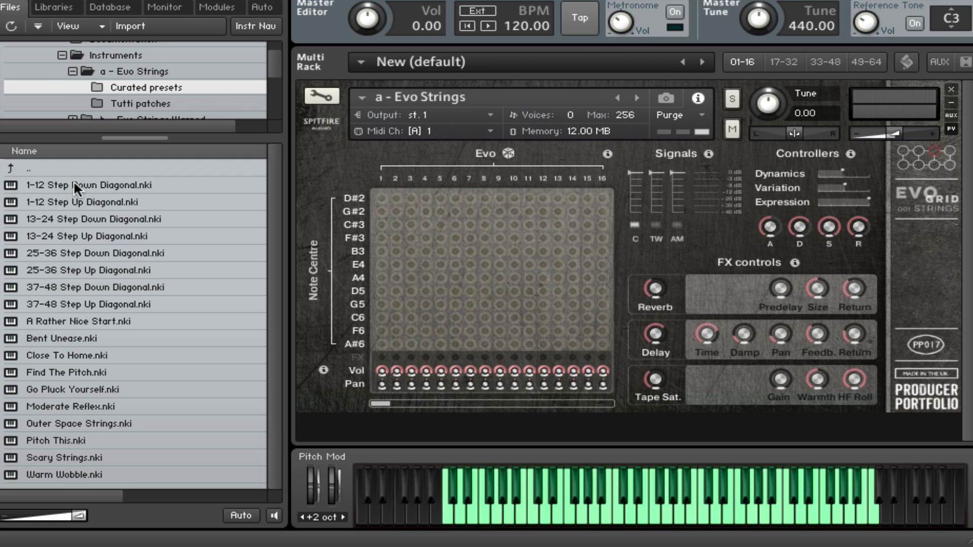
pyautogui.doubleClick(60, 337)
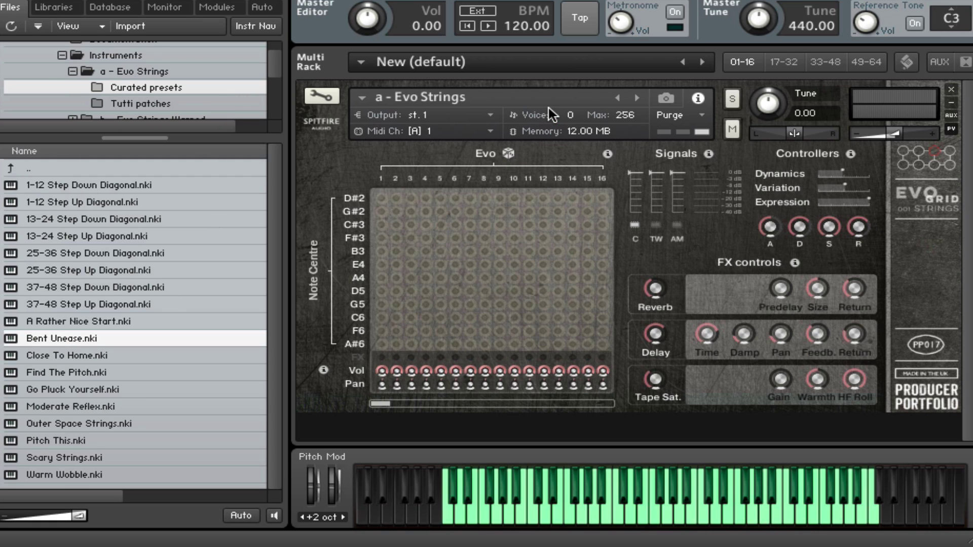
pyautogui.press('Return')
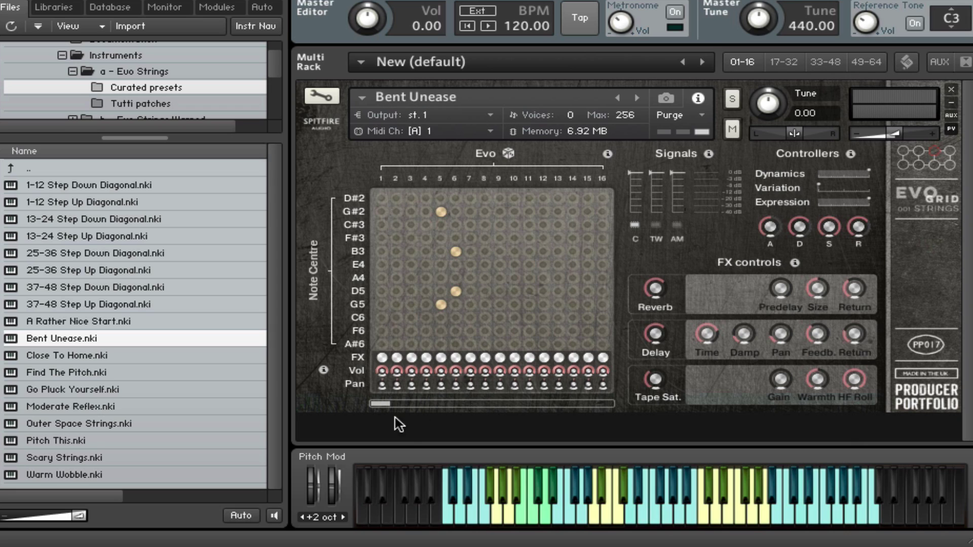
pyautogui.moveTo(387, 405); pyautogui.dragTo(348, 411)
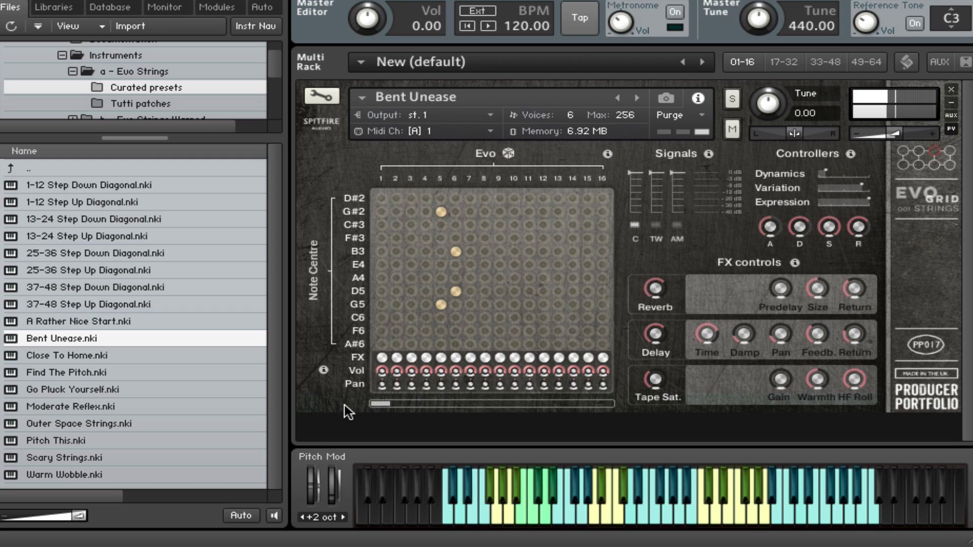
# Step: Replace the loaded instrument with the Go Pluck Yourself preset, followed by A Rather Nice Start
pyautogui.moveTo(63, 388); pyautogui.dragTo(557, 119)
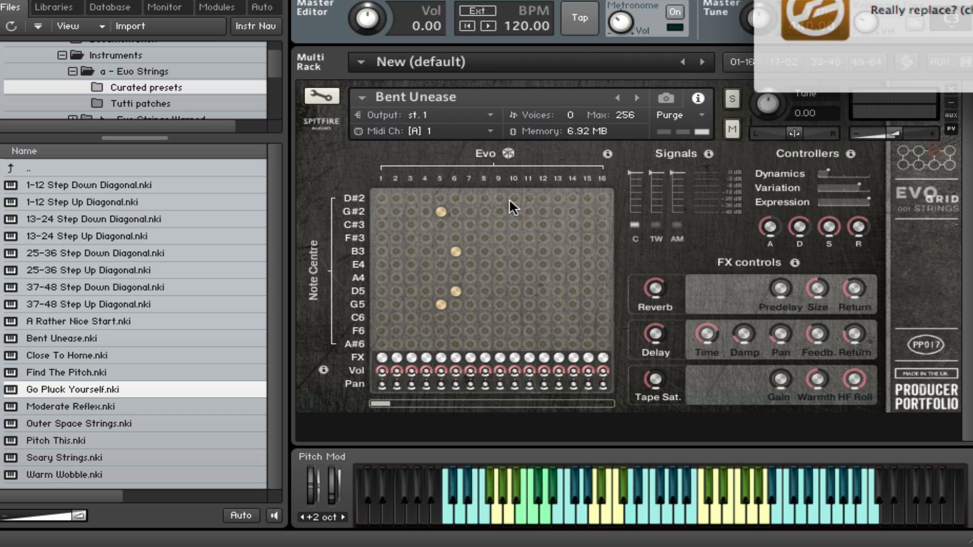
pyautogui.press('Return')
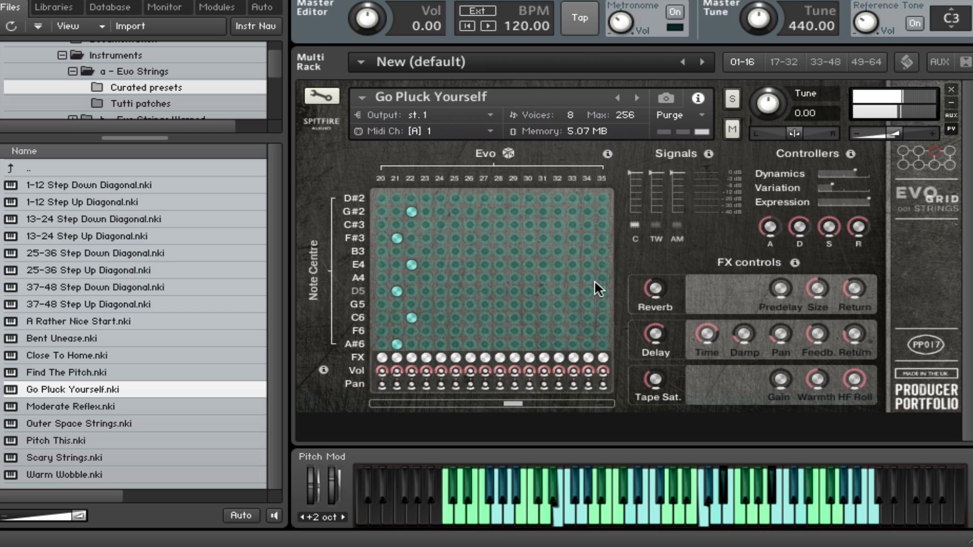
pyautogui.moveTo(114, 324); pyautogui.dragTo(462, 104)
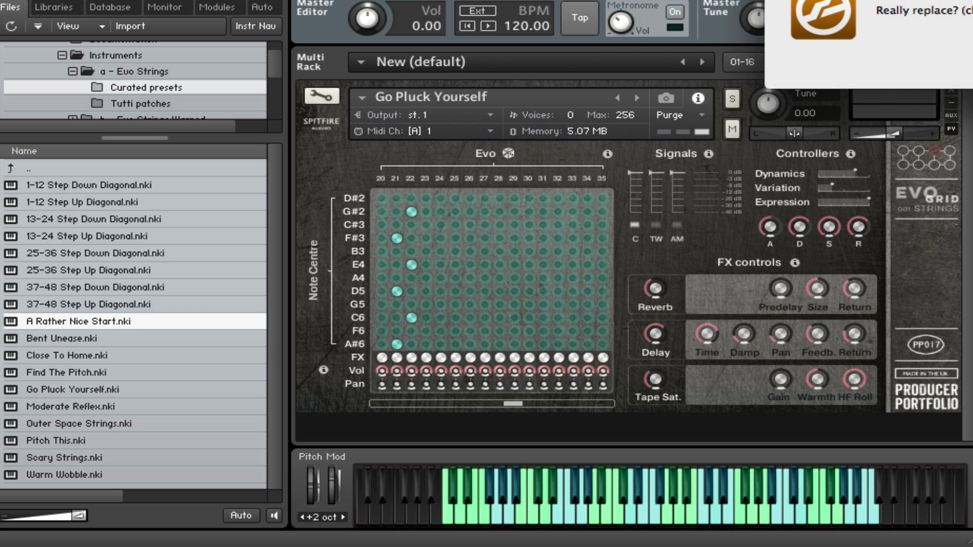
pyautogui.press('Return')
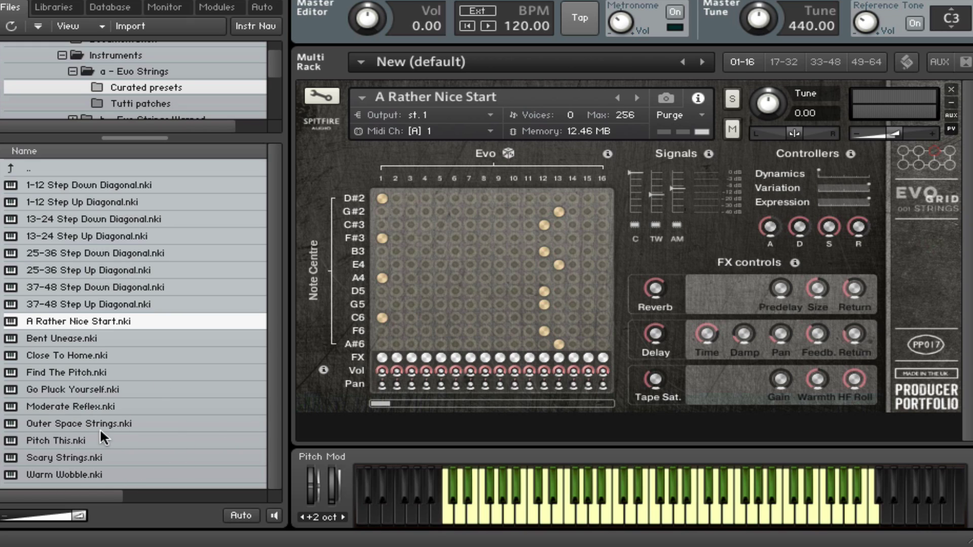
# Step: Look through the Tutti patches of a - Evo Strings and return to the Instruments folder
pyautogui.click(129, 104)
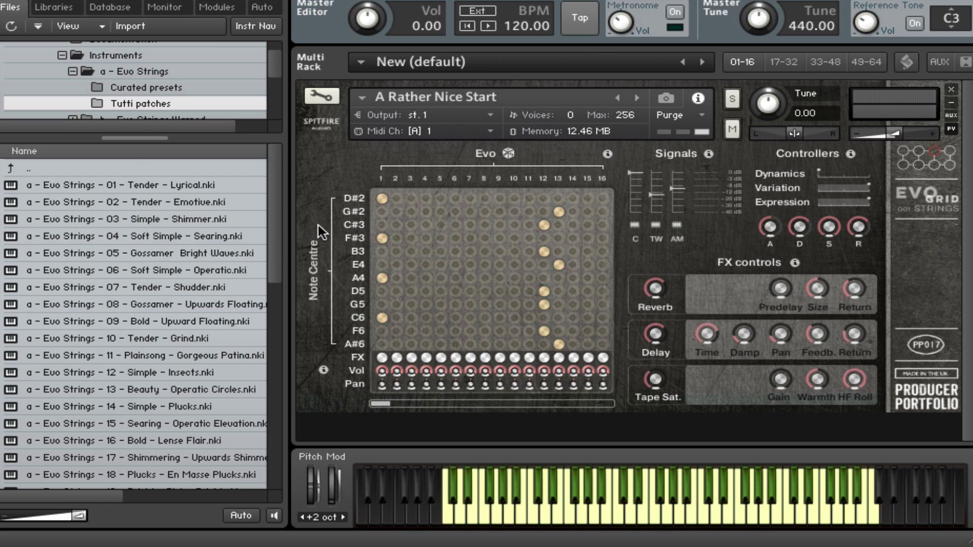
pyautogui.moveTo(276, 238); pyautogui.dragTo(276, 172)
pyautogui.click(73, 72)
pyautogui.click(105, 56)
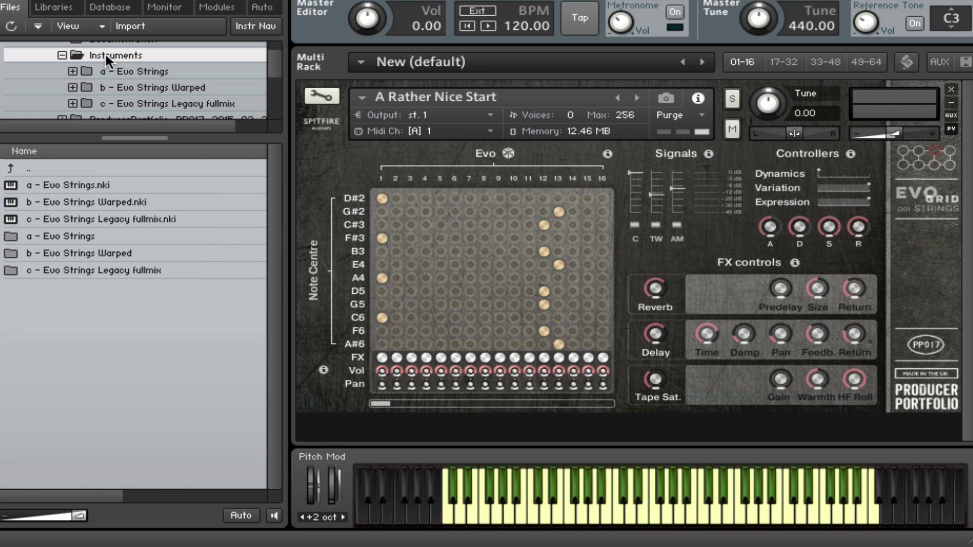